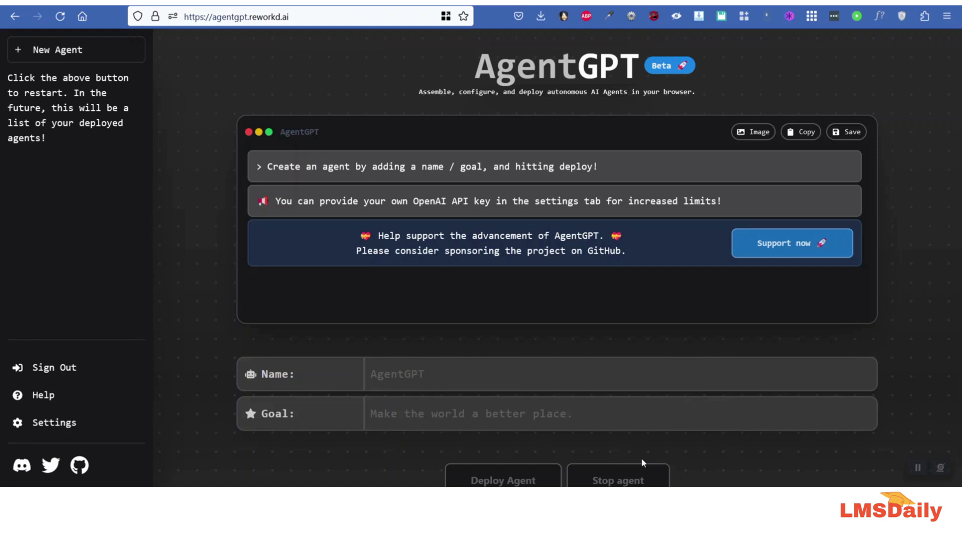
Enter the goal 'Create a monthly lesson plan for class 6th students for Mathematics', fixing the Mathematics typo
left_click(387, 420)
left_click(397, 378)
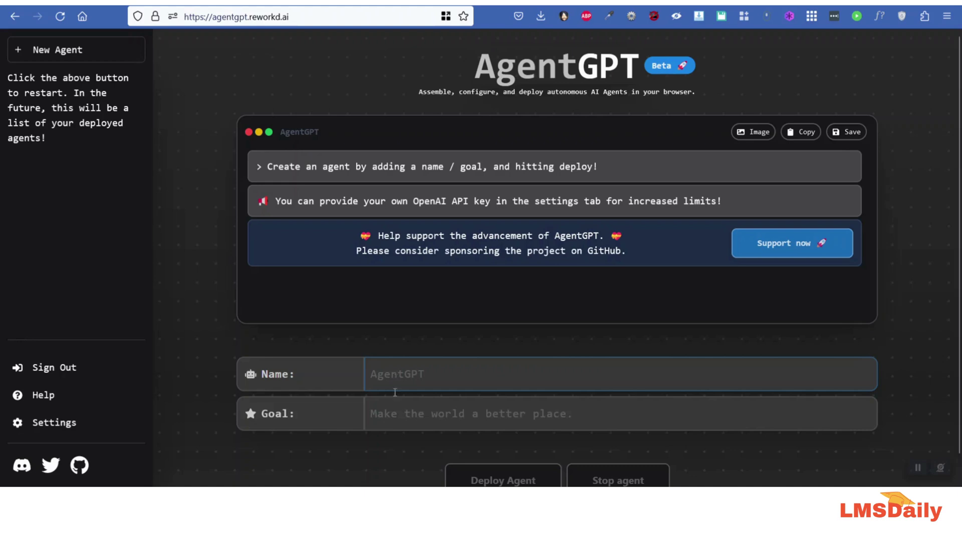
left_click(396, 410)
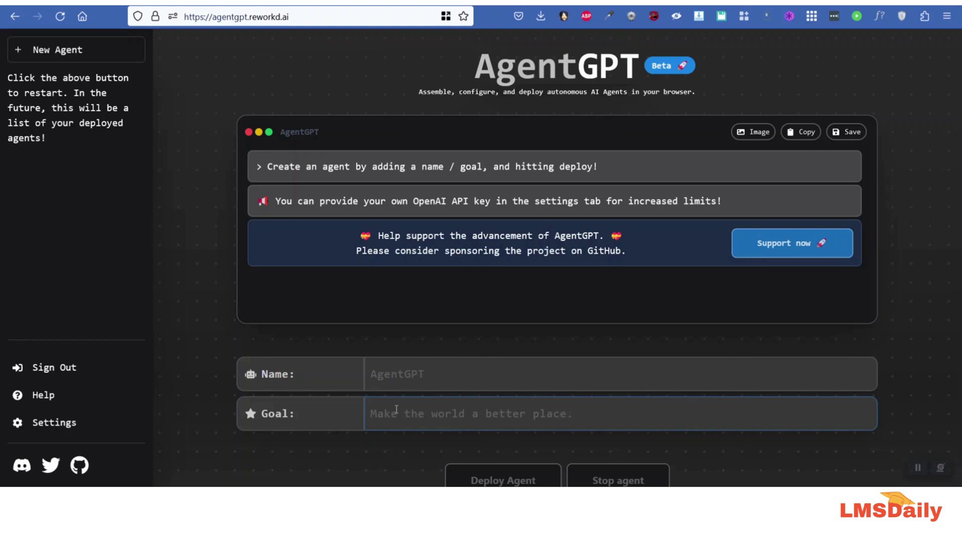
left_click(396, 409)
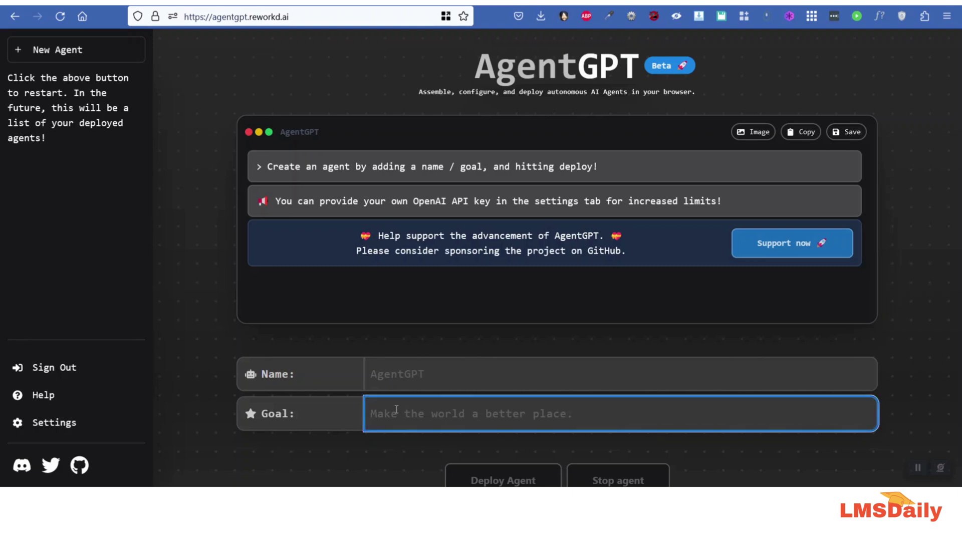
type("Cr")
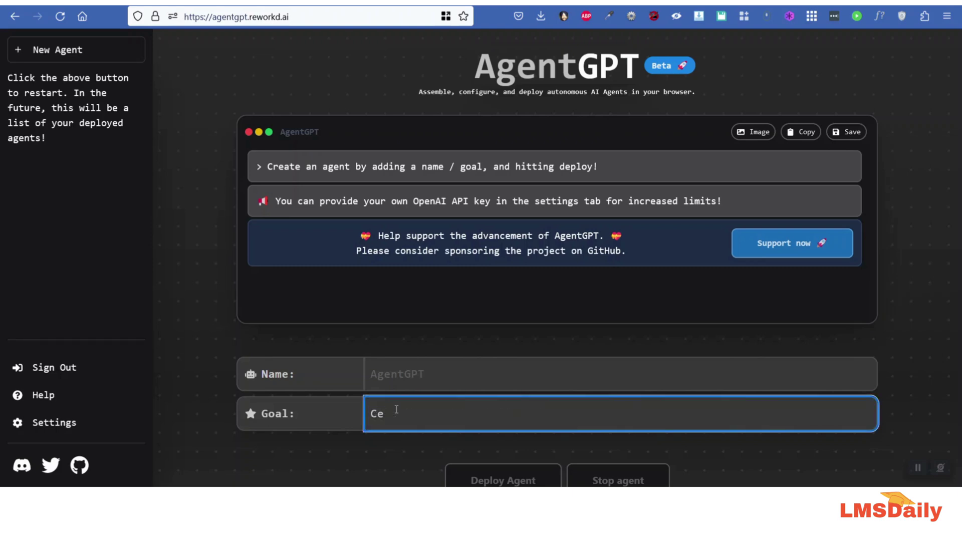
type("eate a less")
type("on plan for cla")
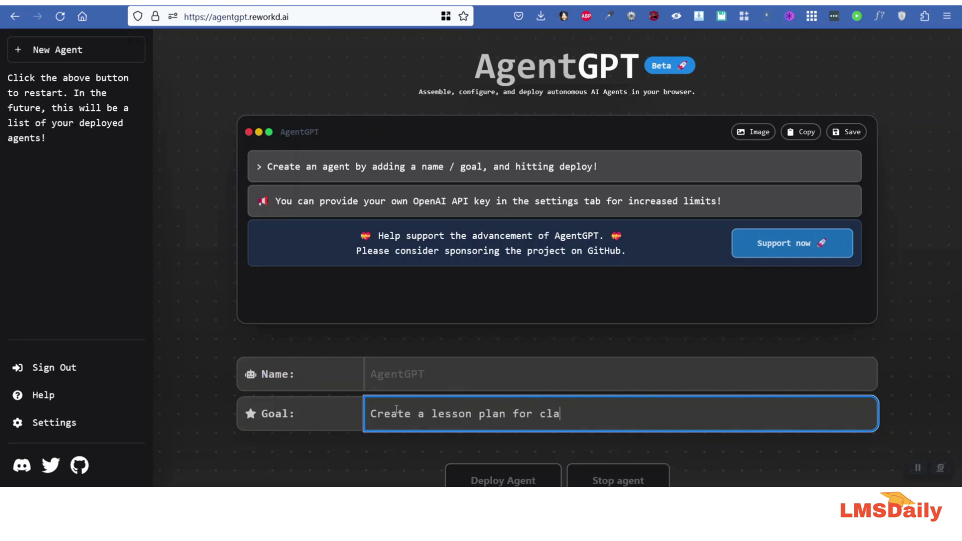
type("ss 6th studen")
type("ts for ")
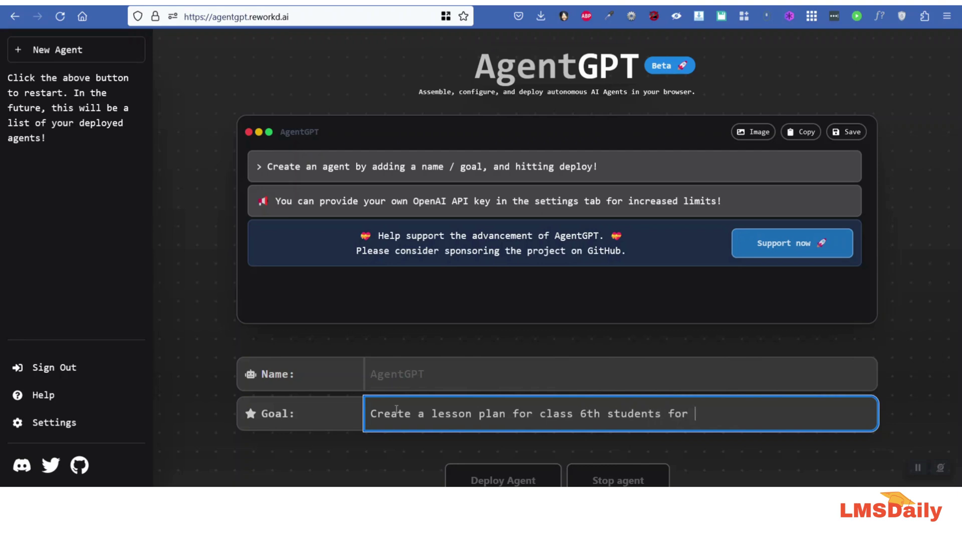
type("Manthemtaics")
key("BackSpace")
key("BackSpace")
key("BackSpace")
key("BackSpace")
key("BackSpace")
type("ati")
type("cs")
key("Left")
key("Left")
key("Left")
key("BackSpace")
left_click(433, 416)
type("monthly")
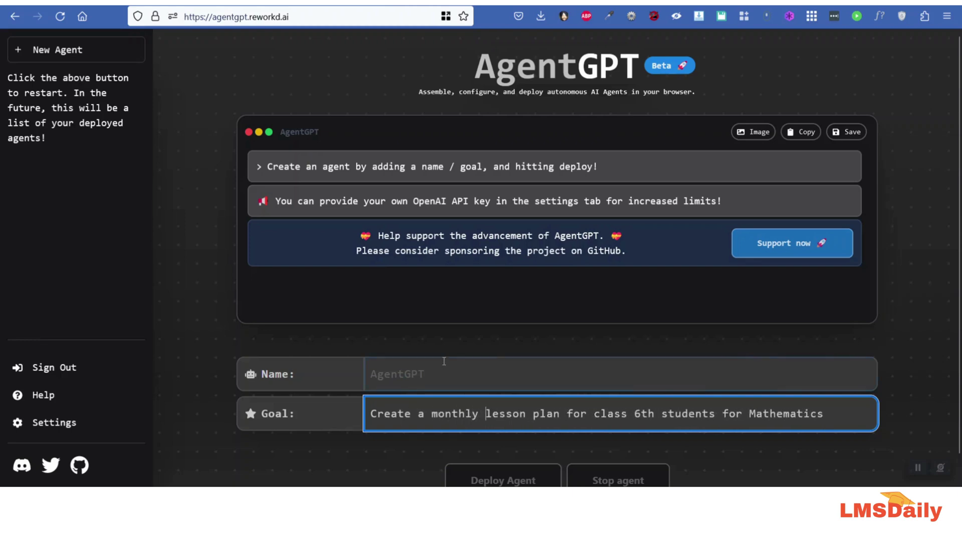
Enter the agent name 'Mathematics lesson', correcting mistyped letters
left_click(440, 374)
type("Mt")
key("BackSpace")
type("a")
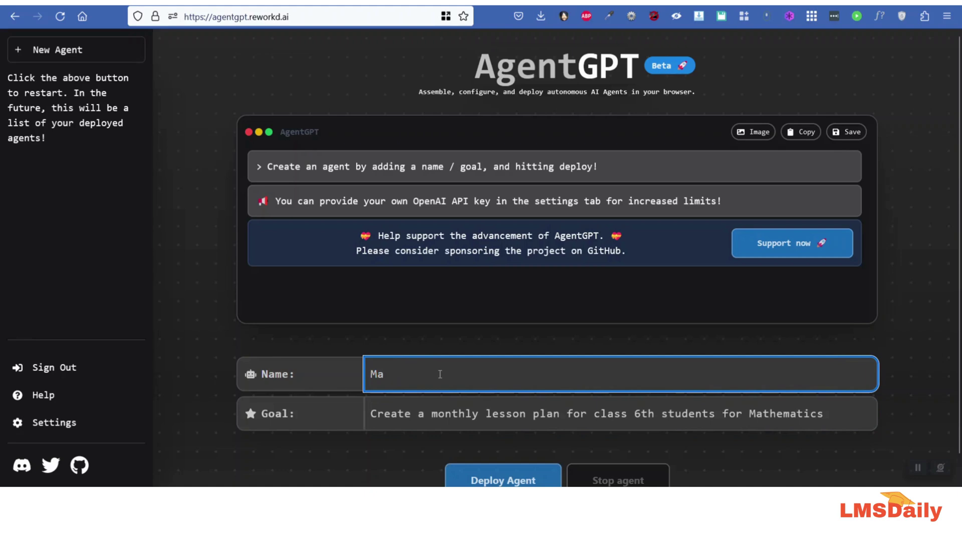
type("themt")
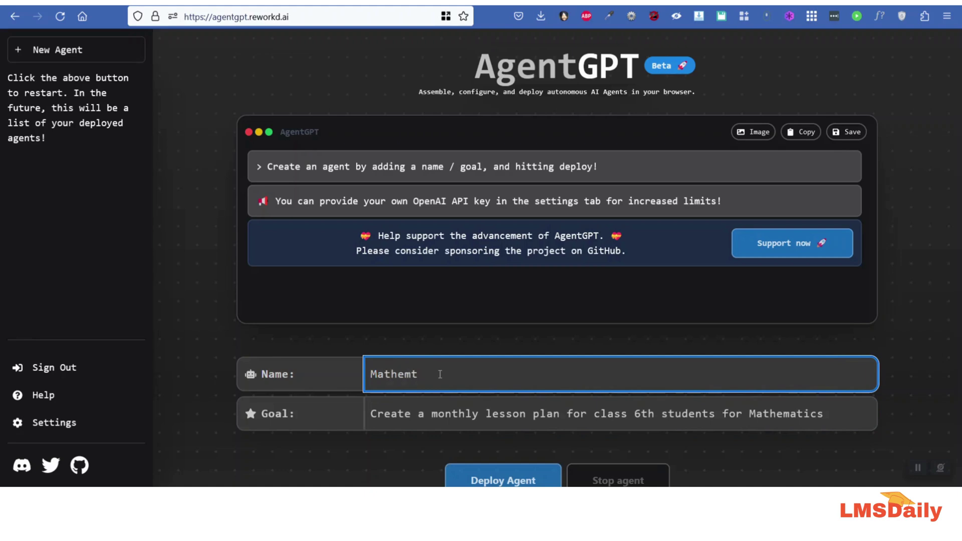
key("BackSpace")
type("atics ")
type("lesson")
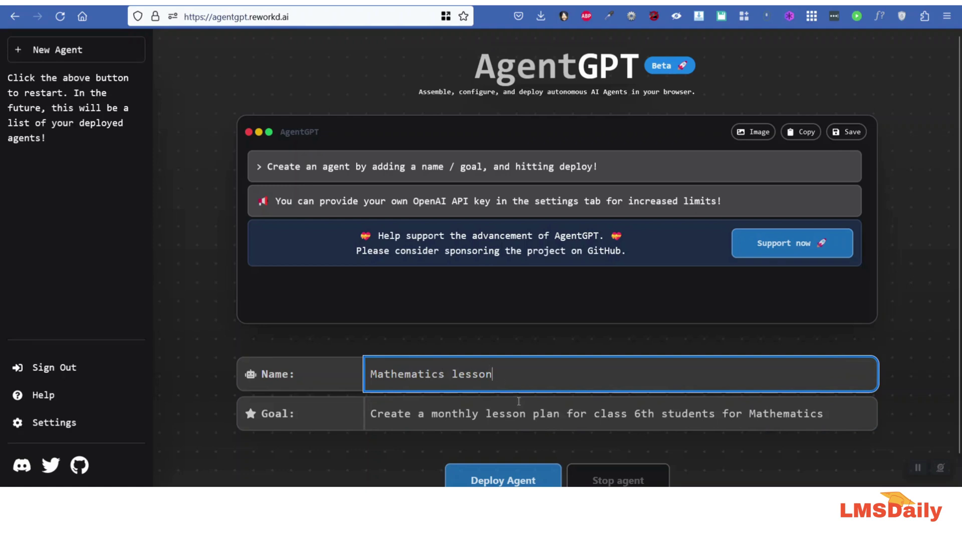
Deploy the agent and let it generate the week-by-week lesson plan
left_click(490, 480)
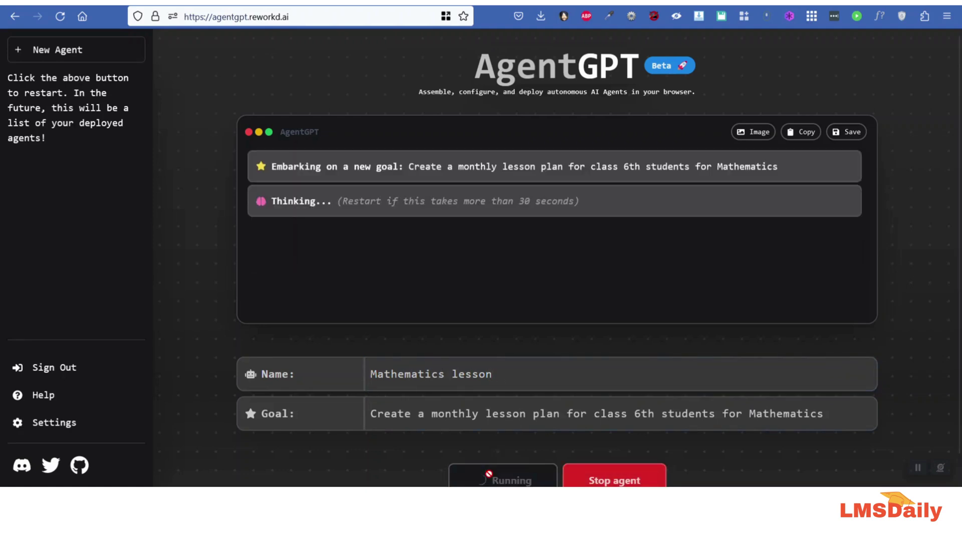
mouse_move(354, 197)
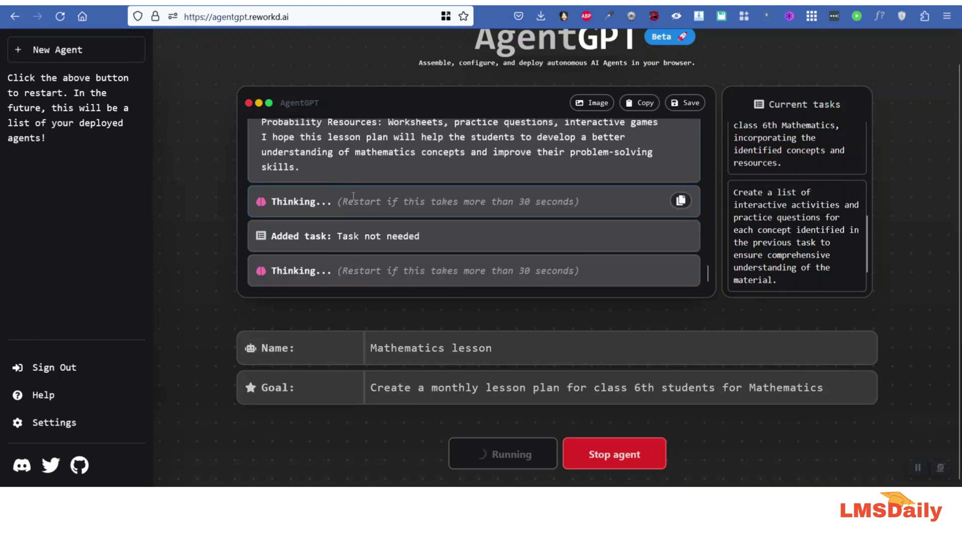
scroll(352, 197, "up", 3)
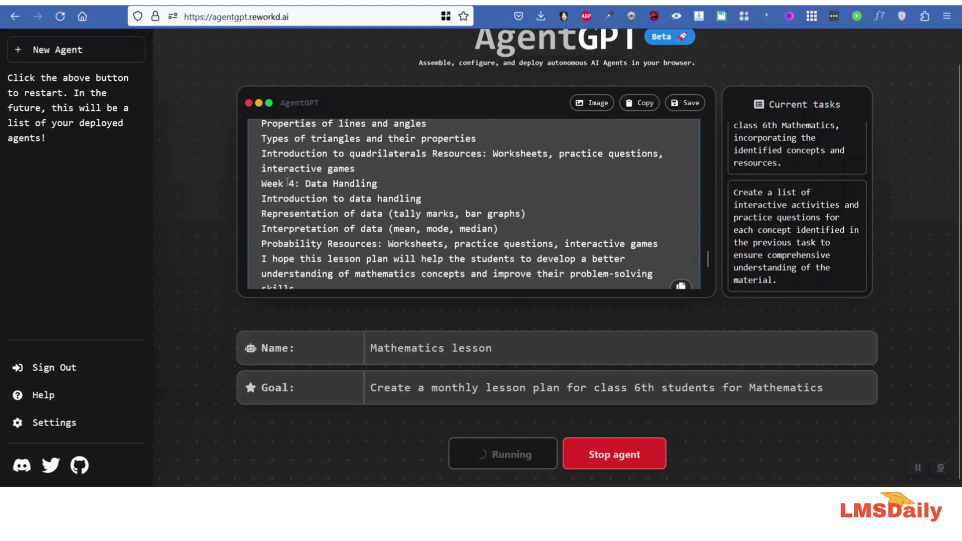
scroll(287, 182, "up", 3)
scroll(286, 182, "up", 2)
scroll(304, 194, "down", 5)
scroll(304, 195, "down", 3)
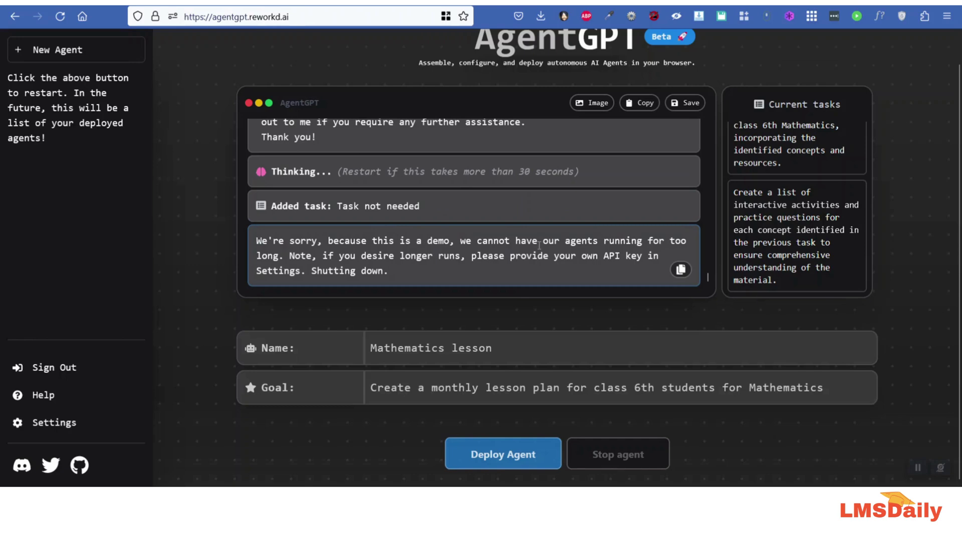
scroll(478, 215, "up", 3)
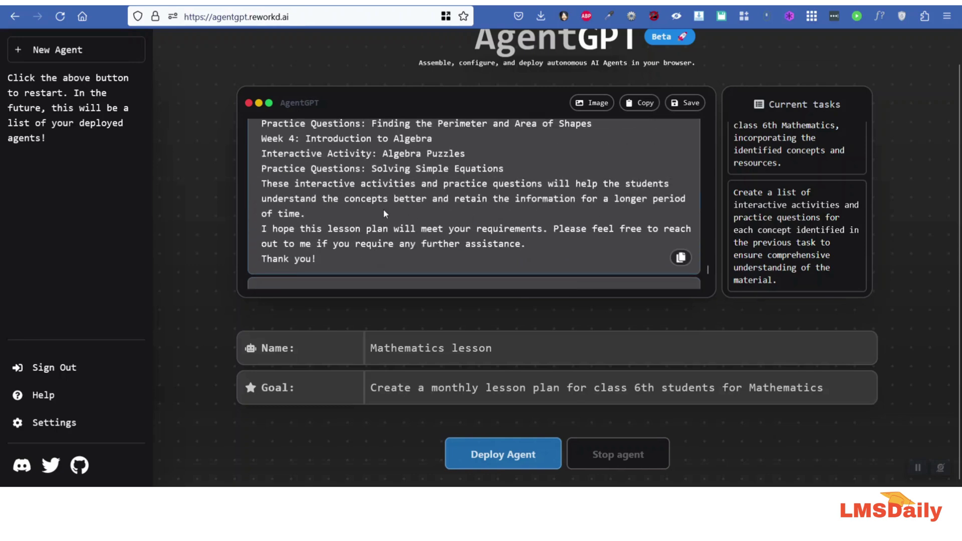
scroll(383, 211, "down", 3)
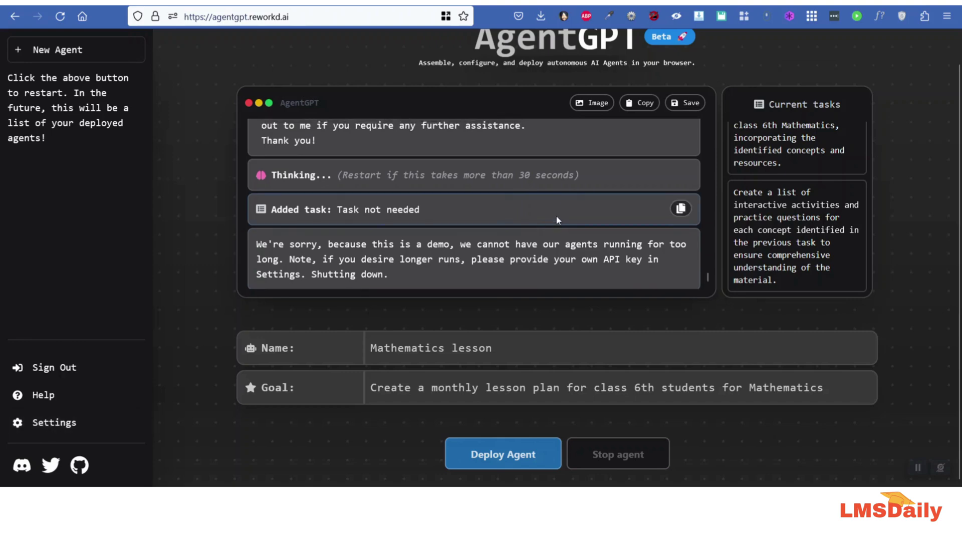
scroll(555, 219, "up", 3)
scroll(549, 219, "up", 3)
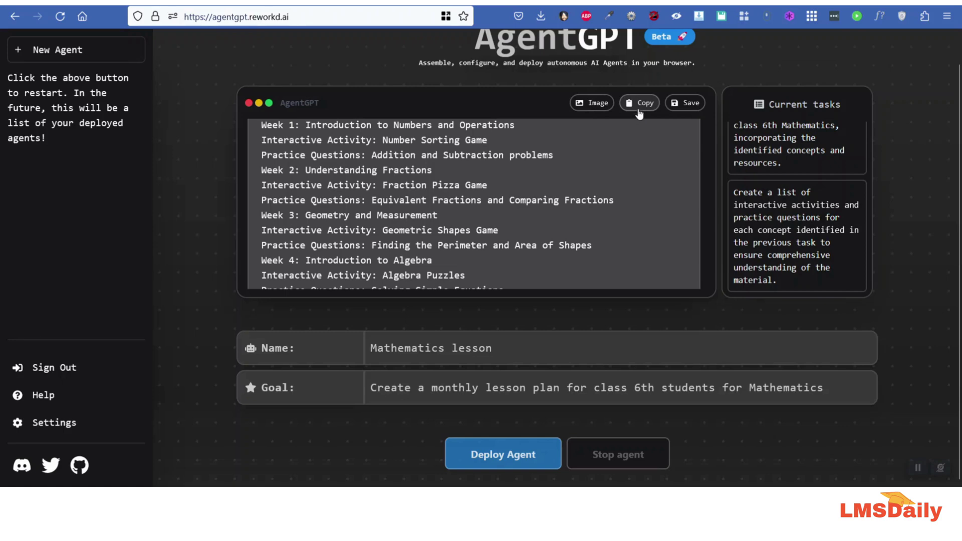
mouse_move(495, 496)
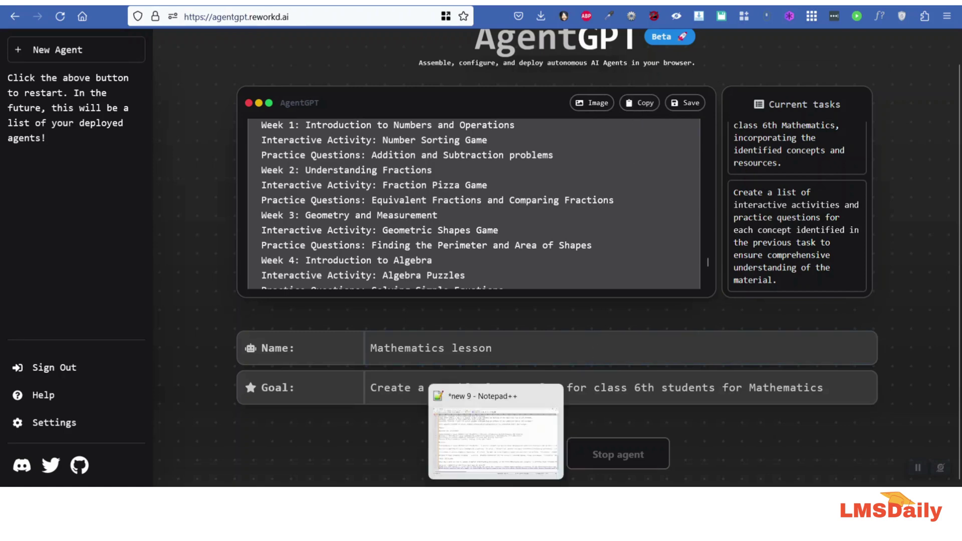
Paste the copied agent log into a new Notepad++ document and highlight the Week 1 heading on line 115
left_click(551, 468)
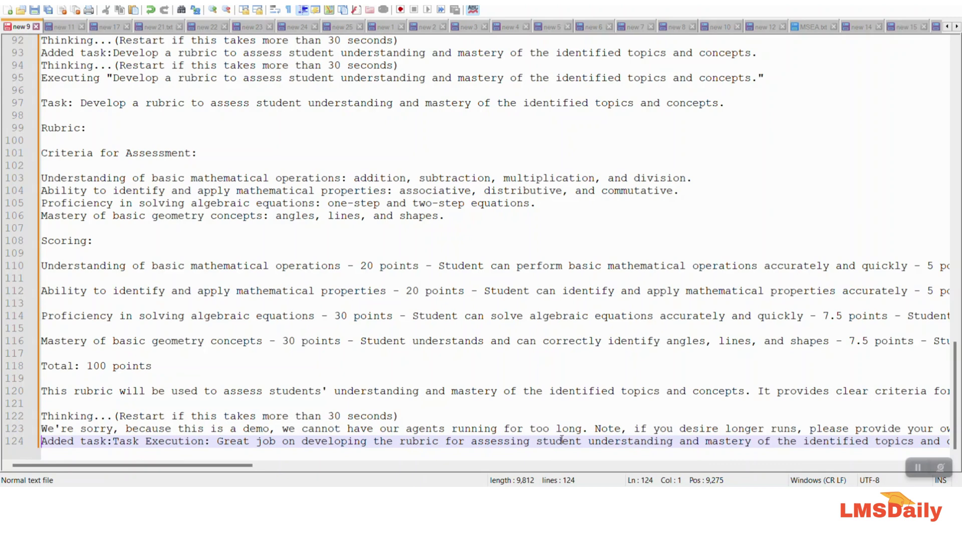
key("ctrl+n")
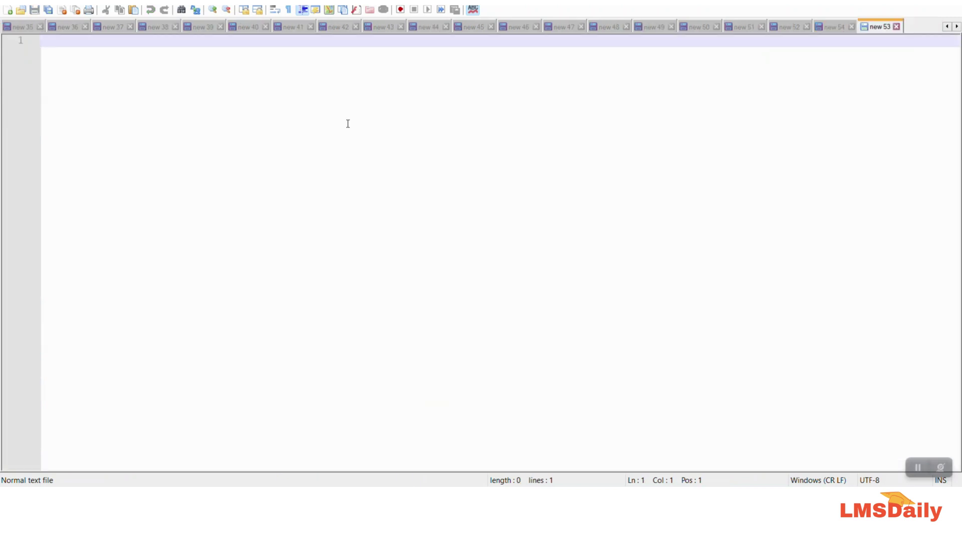
key("ctrl+v")
left_click_drag(350, 471, 267, 471)
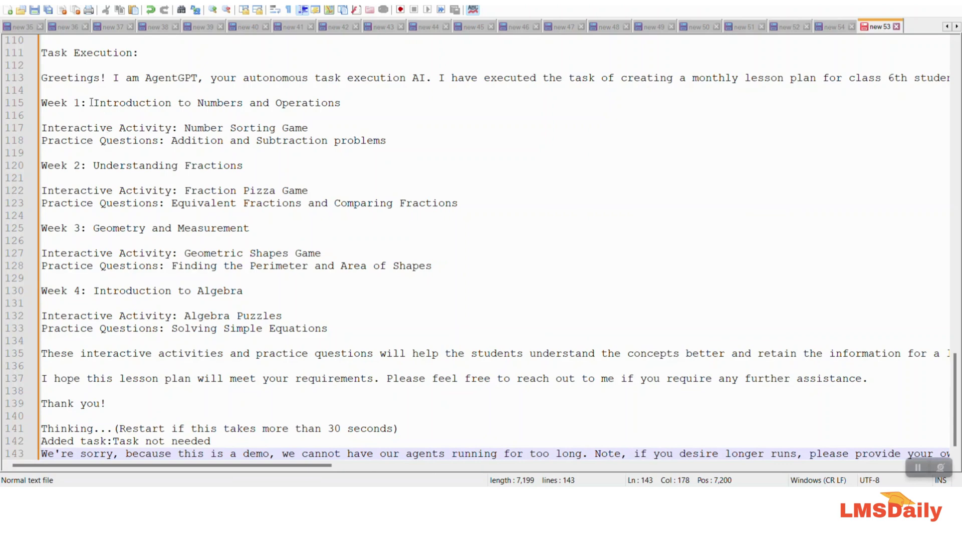
left_click_drag(93, 103, 260, 103)
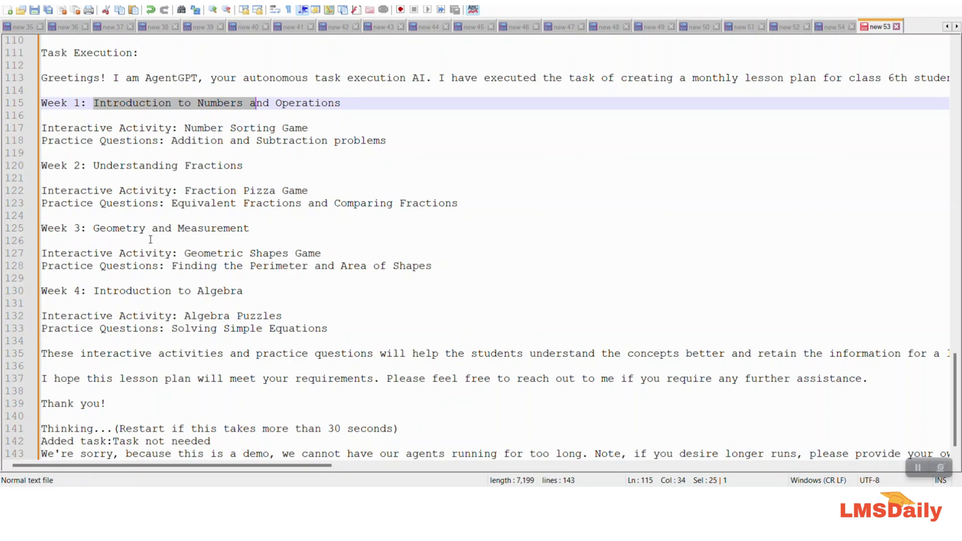
scroll(150, 240, "down", 1)
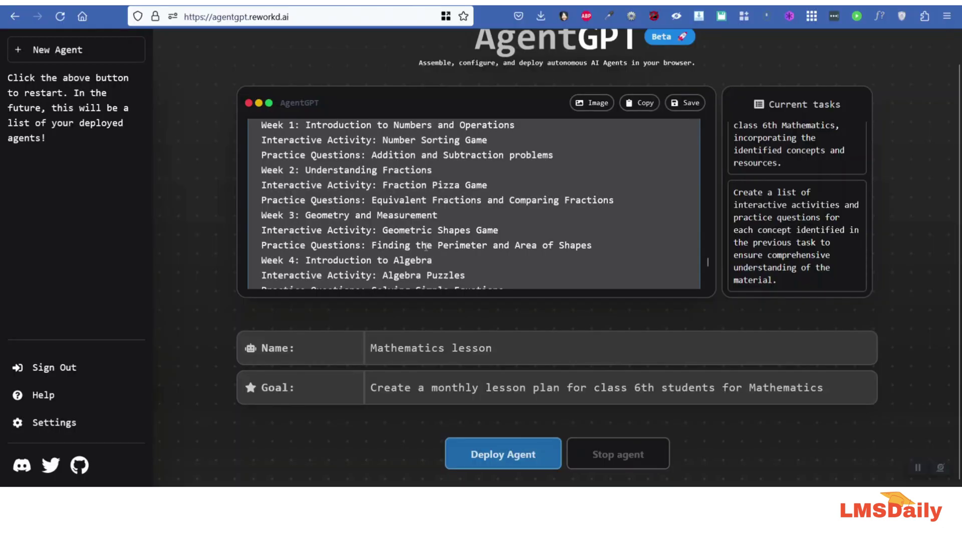